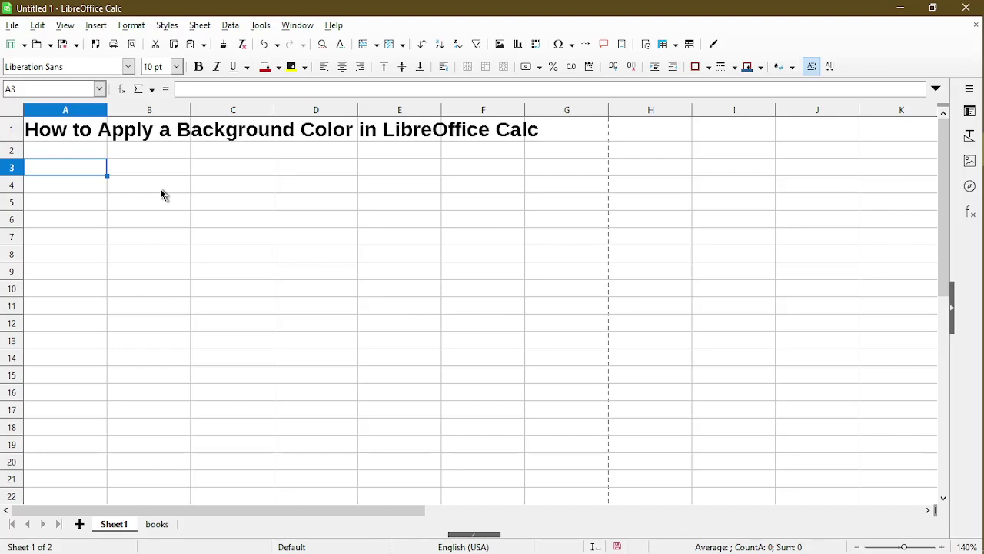
- Switch to the books sheet and select empty cell A12 below the table
click(155, 525)
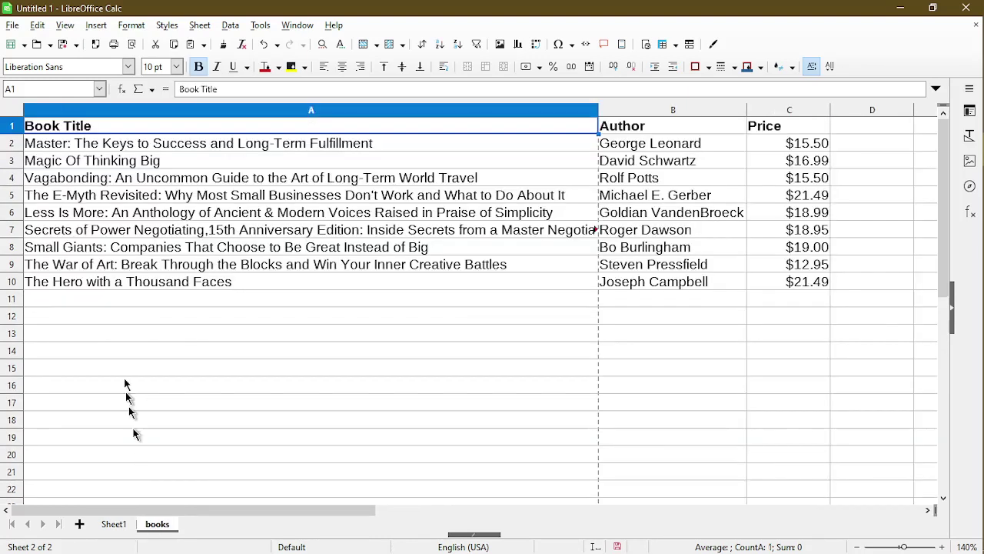
click(114, 316)
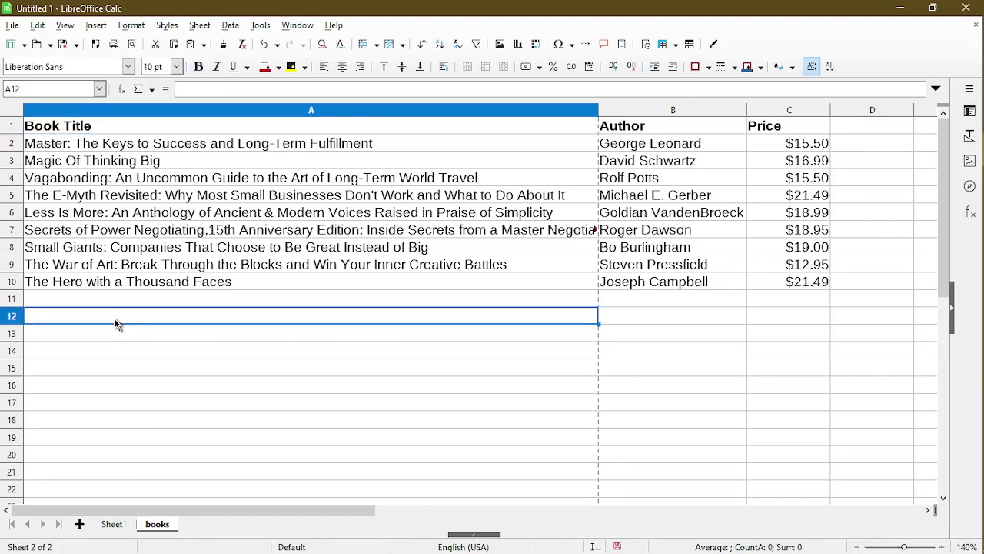
- Give the Default page style a Light Green (3faf46) background colour
click(131, 25)
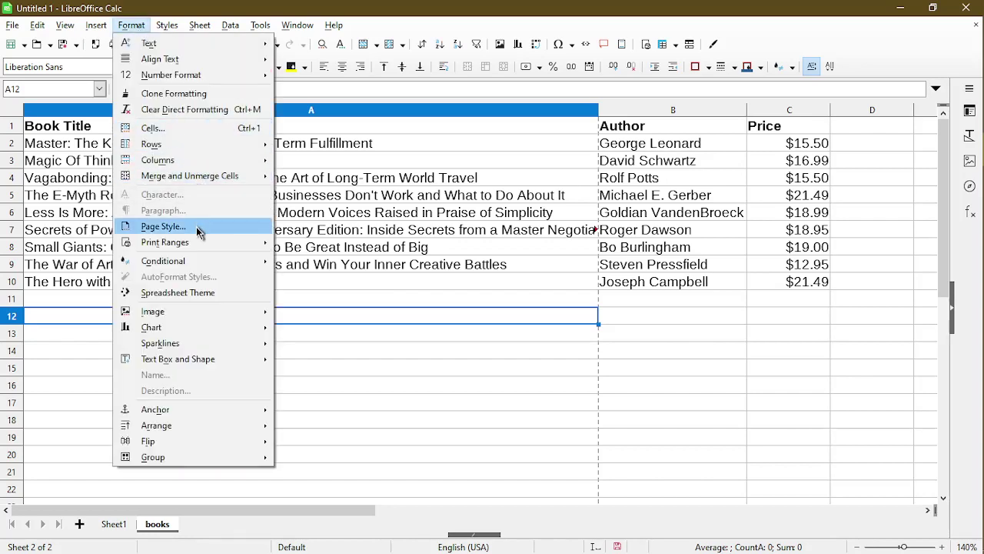
click(198, 228)
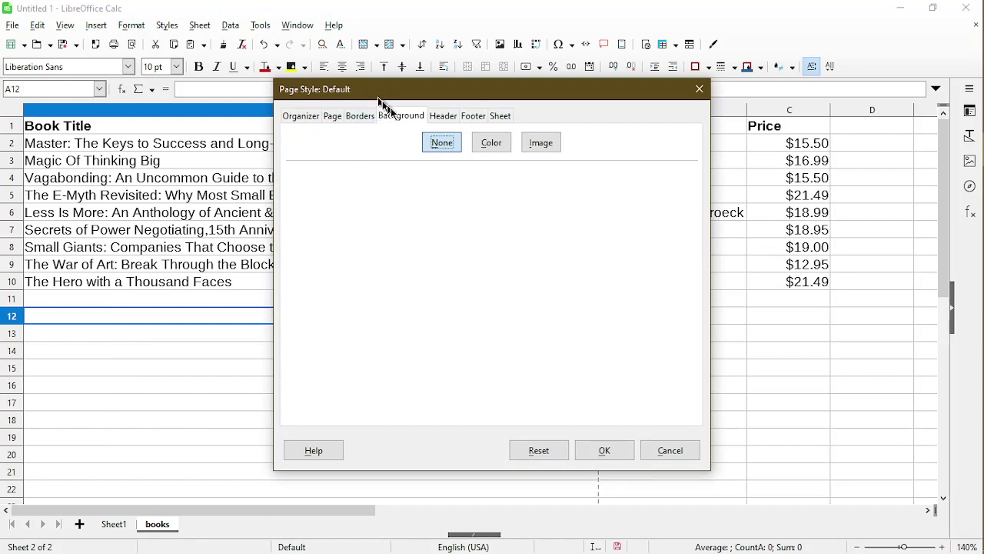
click(490, 143)
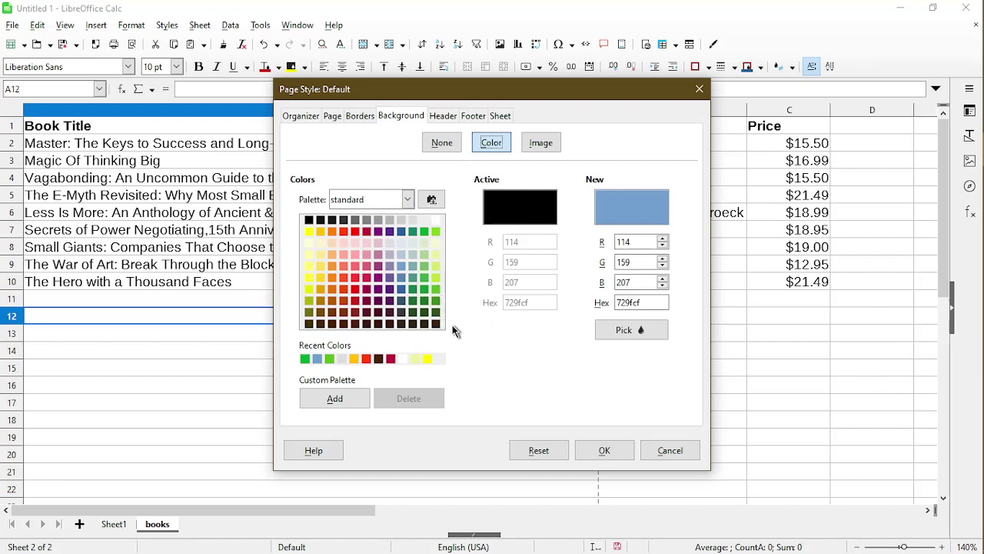
click(424, 277)
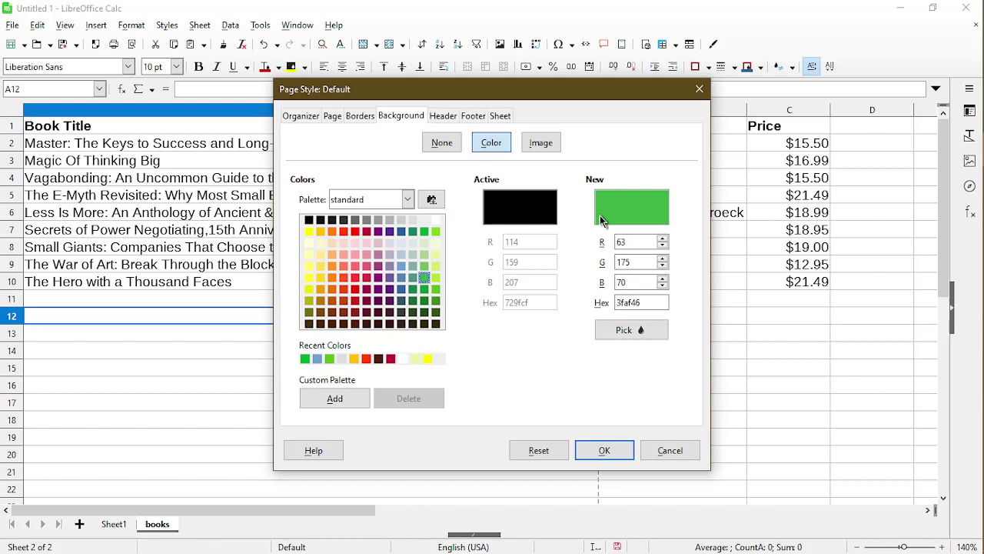
click(593, 452)
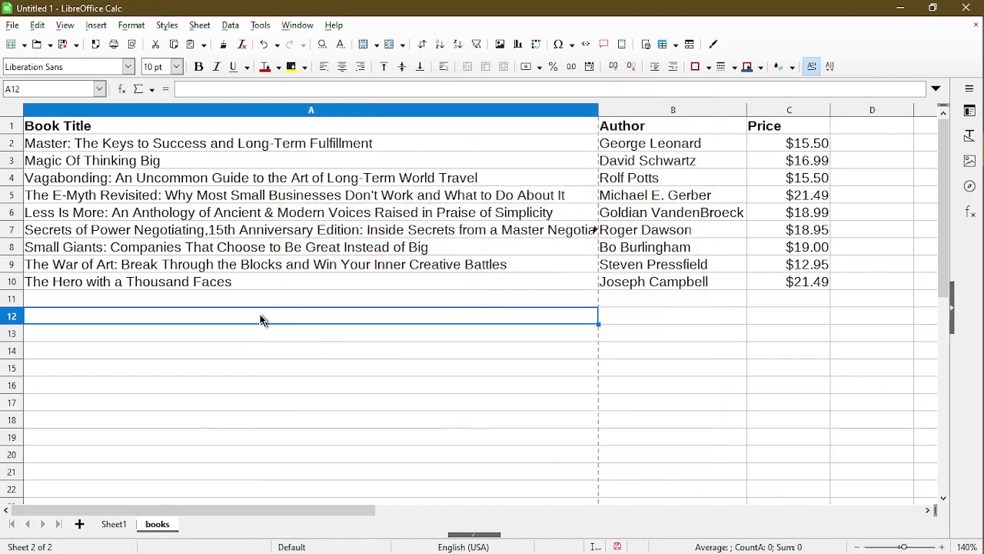
click(13, 25)
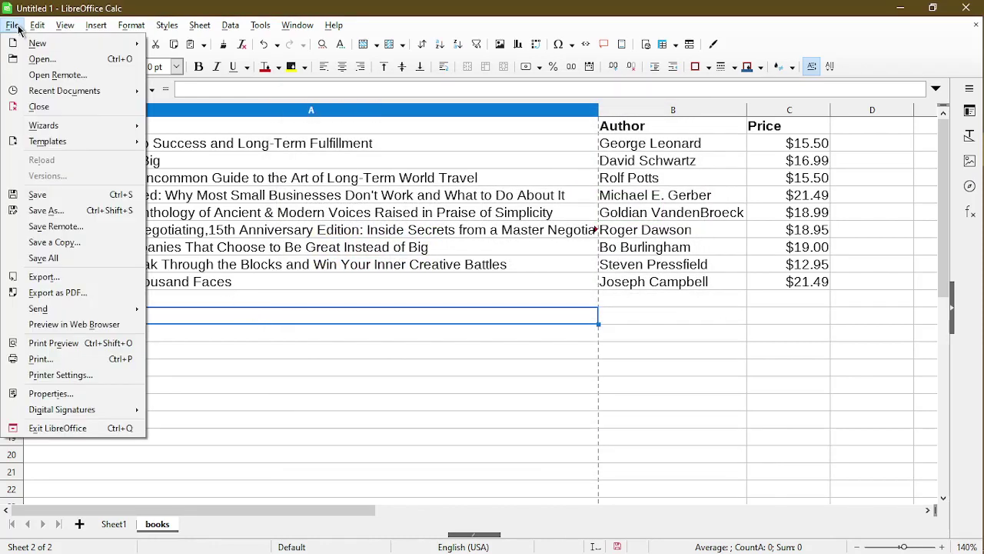
click(93, 344)
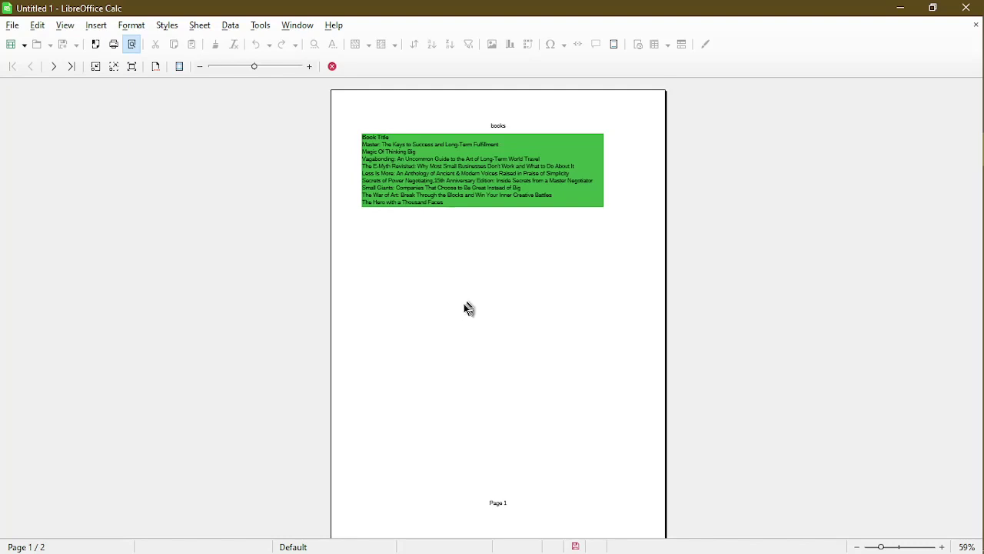
scroll(436, 336, down, 1)
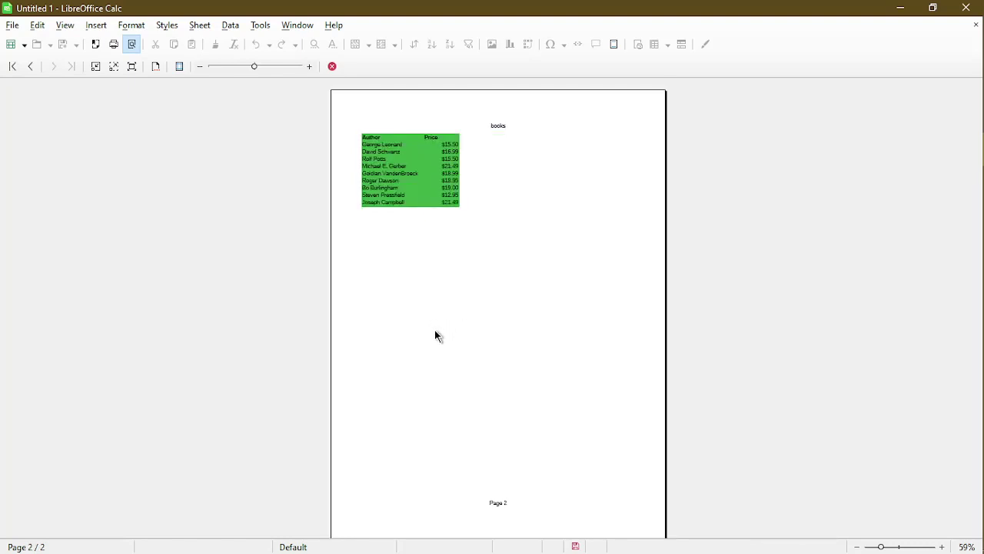
scroll(436, 336, up, 1)
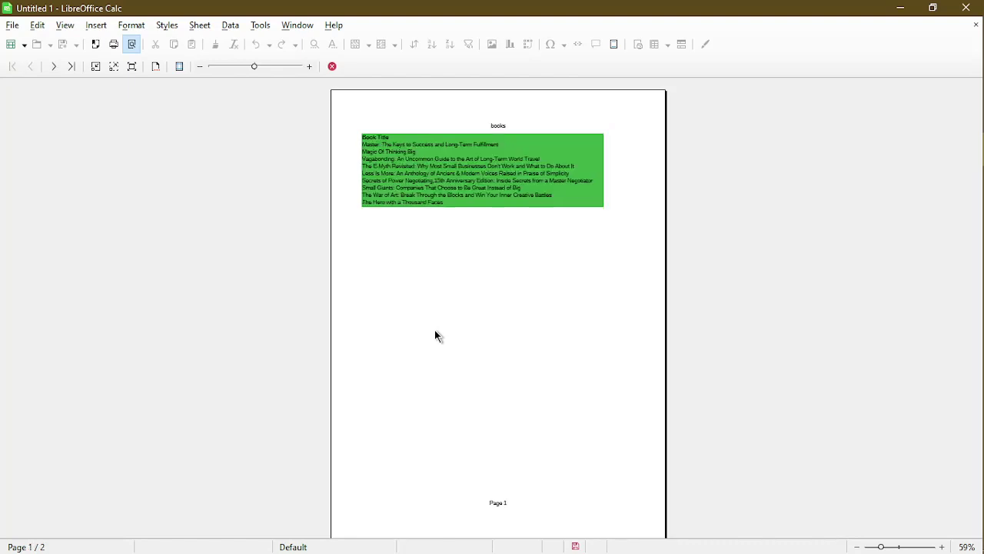
click(332, 66)
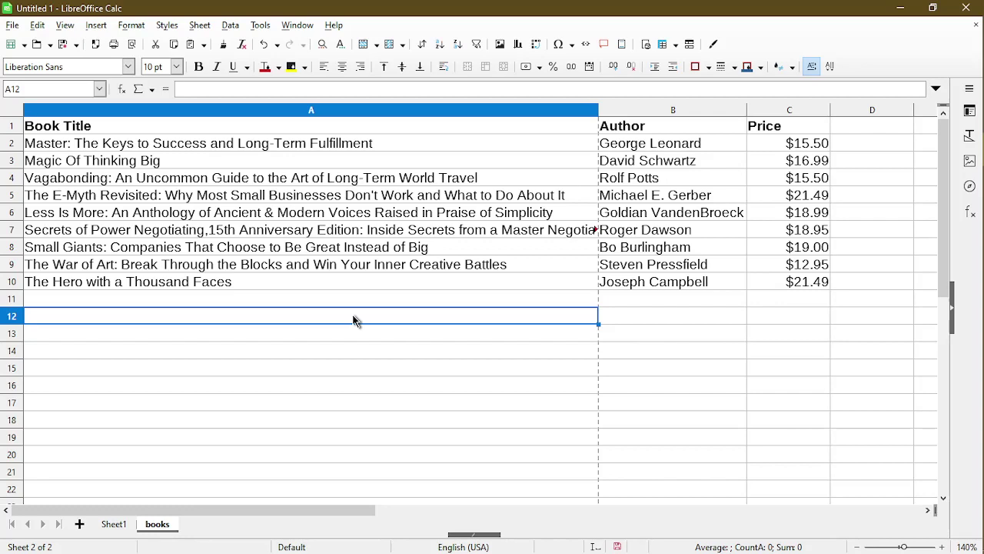
- Set the Default page style background to None, then select the Book Title header cell
click(132, 29)
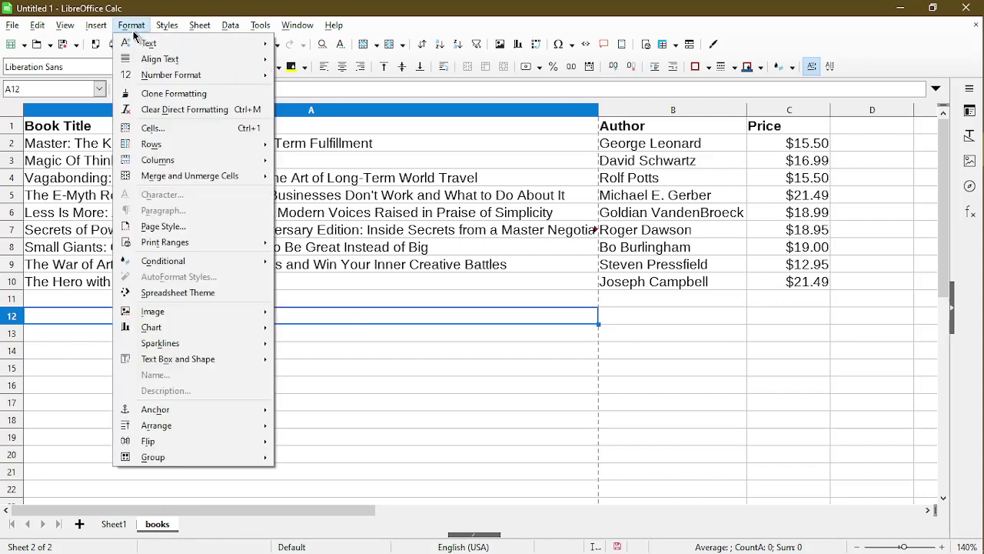
click(163, 226)
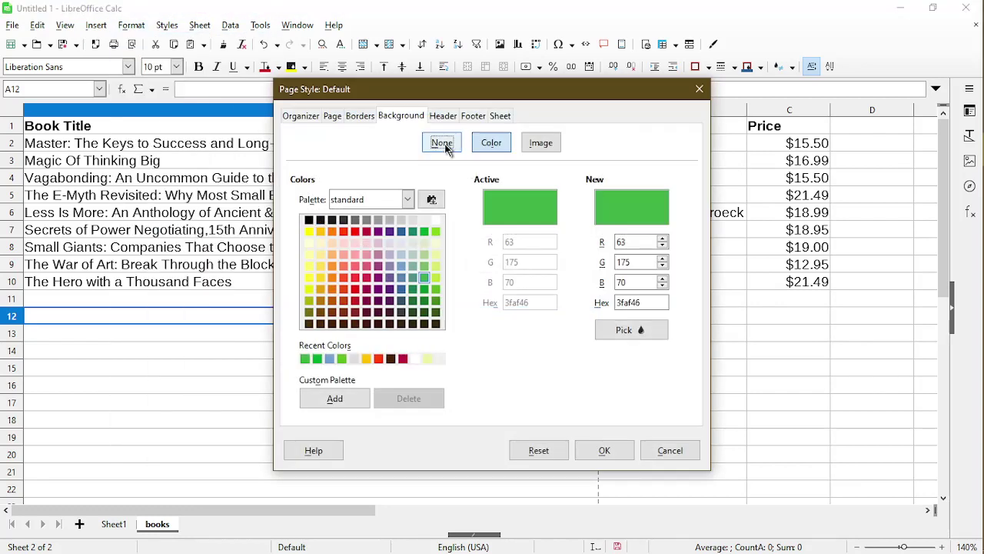
click(444, 145)
click(606, 453)
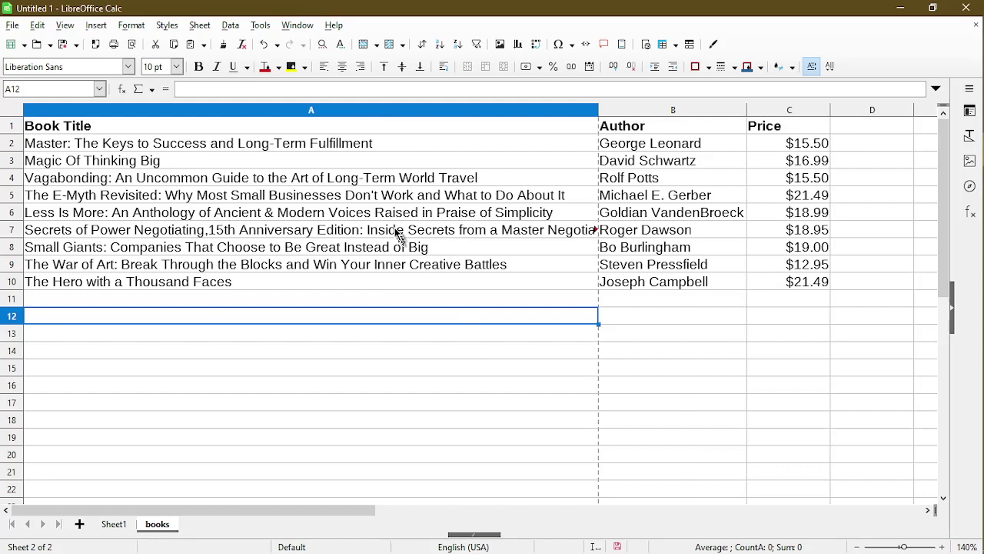
click(387, 129)
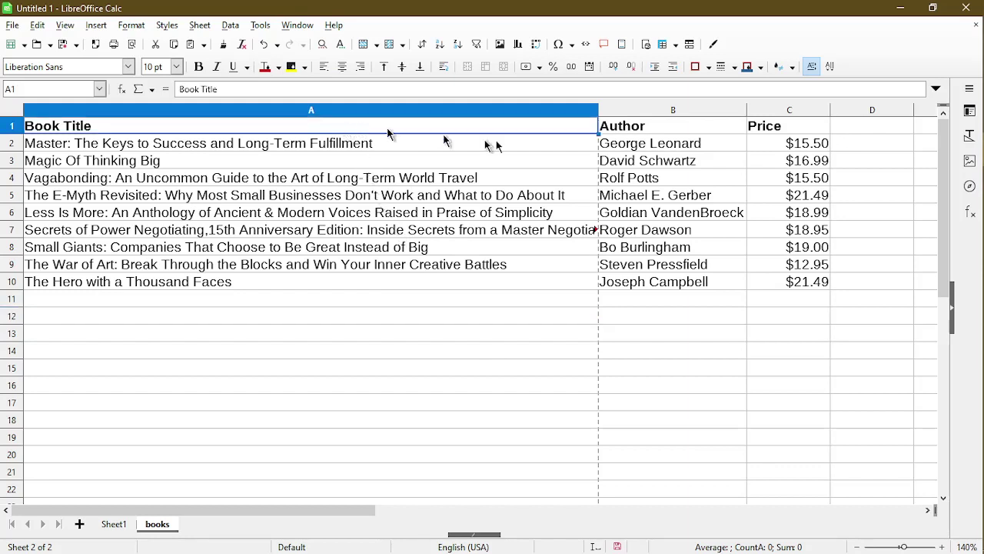
- Fill header cells A1:C1 (Book Title, Author, Price) with an orange-red ed4c05 background
shift+click(783, 132)
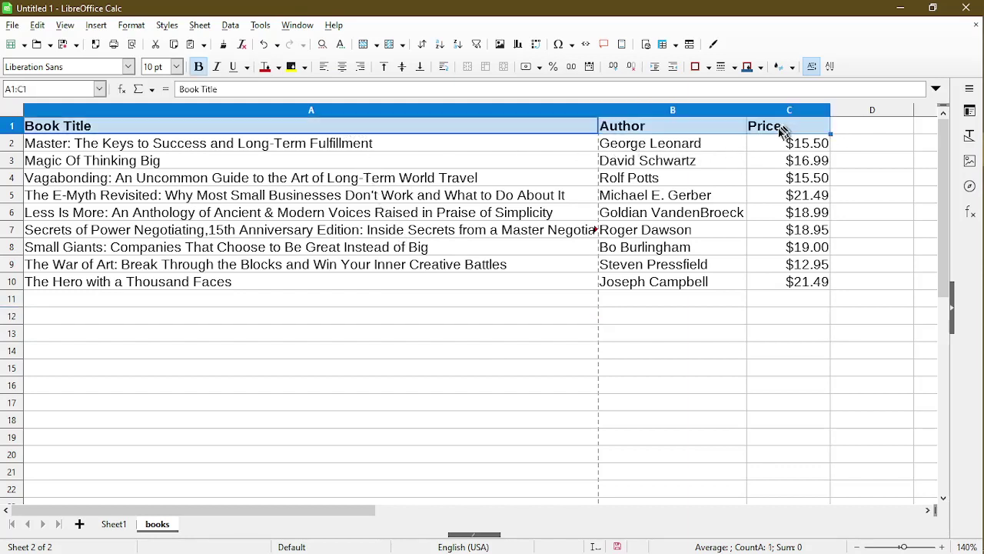
right_click(501, 133)
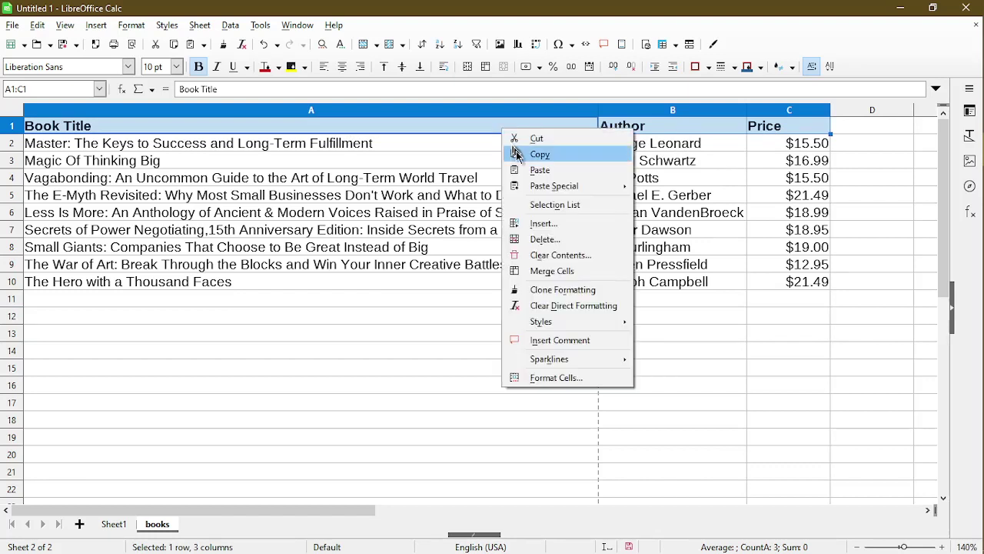
click(562, 378)
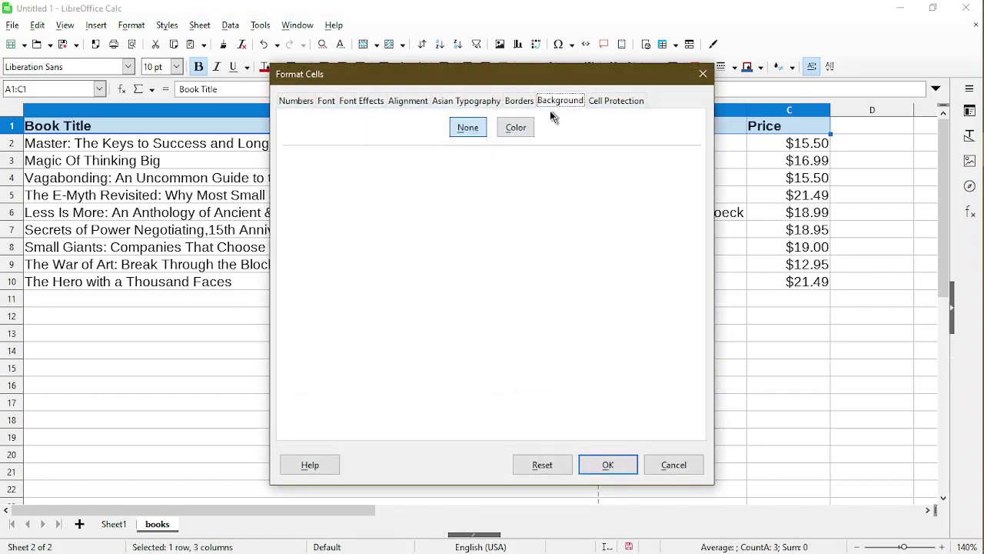
click(522, 131)
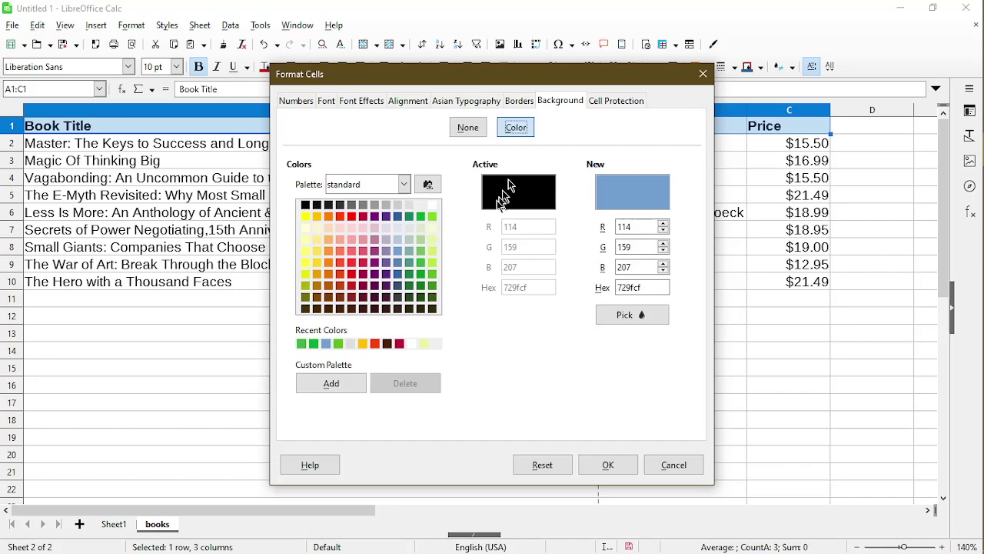
click(340, 273)
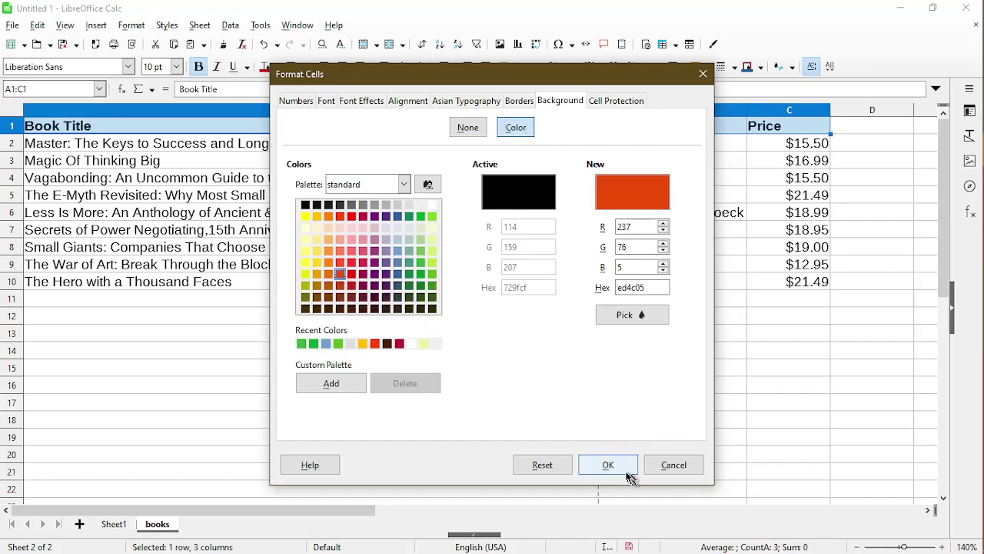
click(627, 470)
click(428, 338)
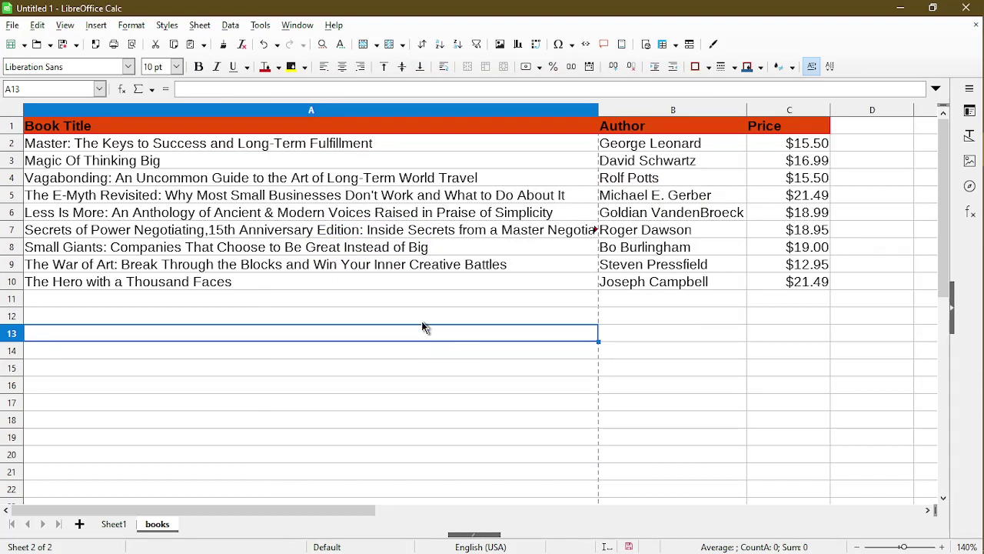
click(13, 25)
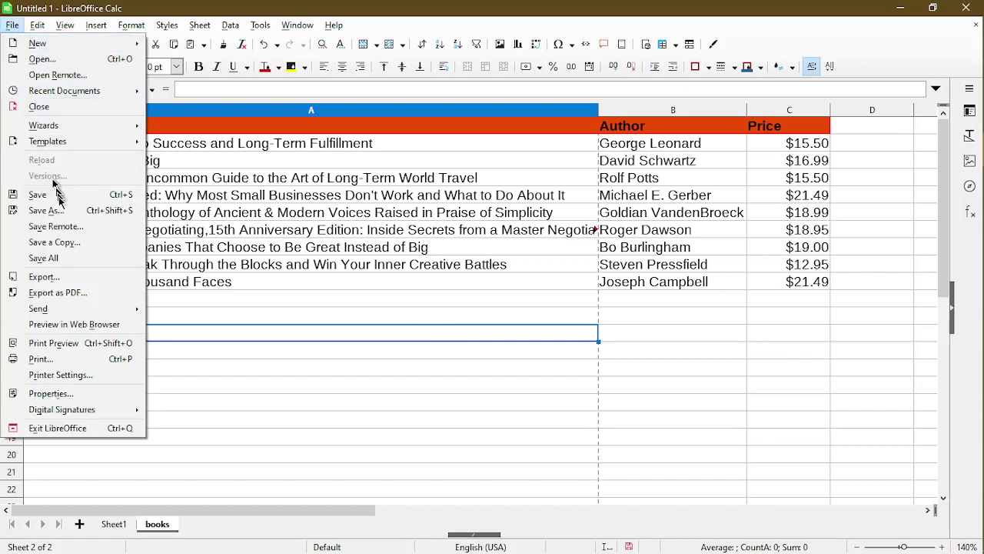
click(99, 343)
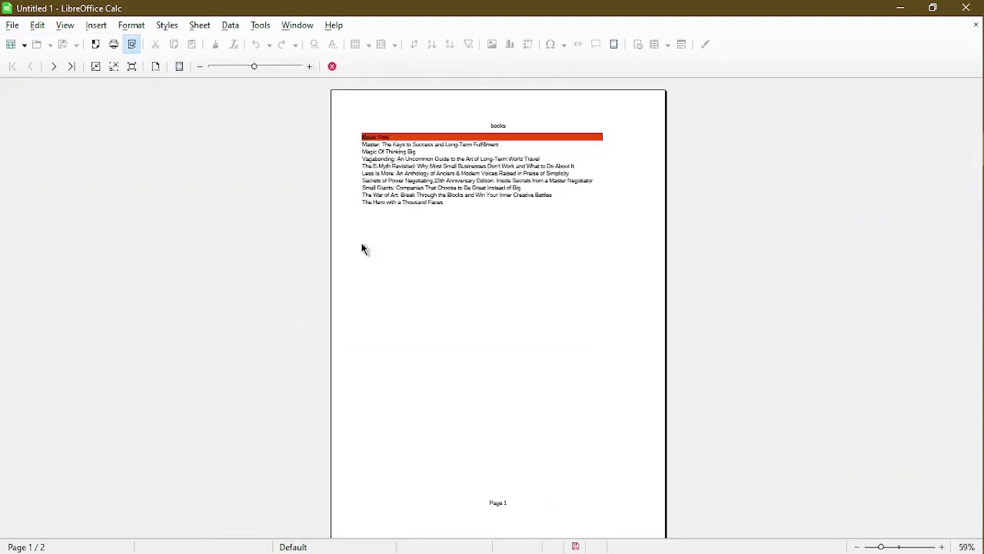
scroll(365, 251, down, 1)
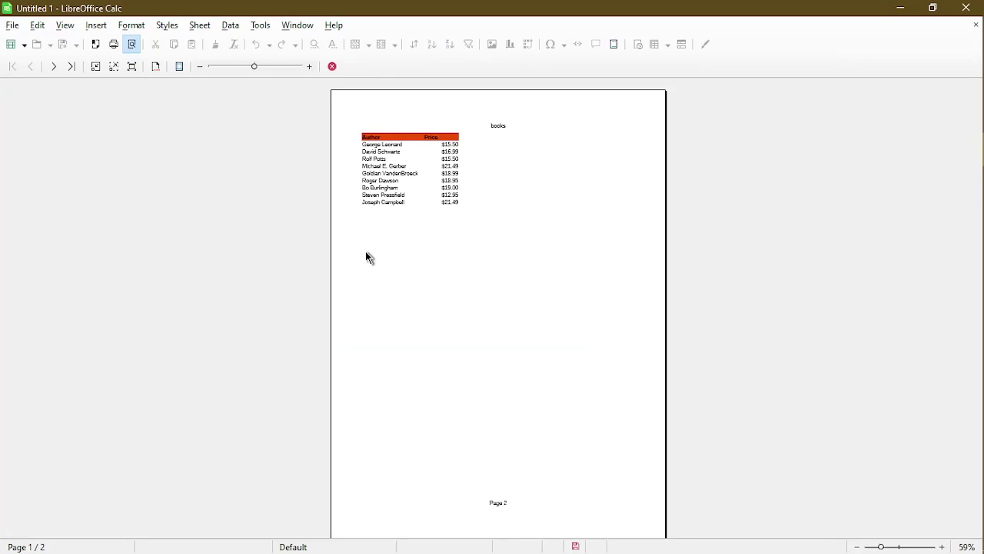
click(332, 67)
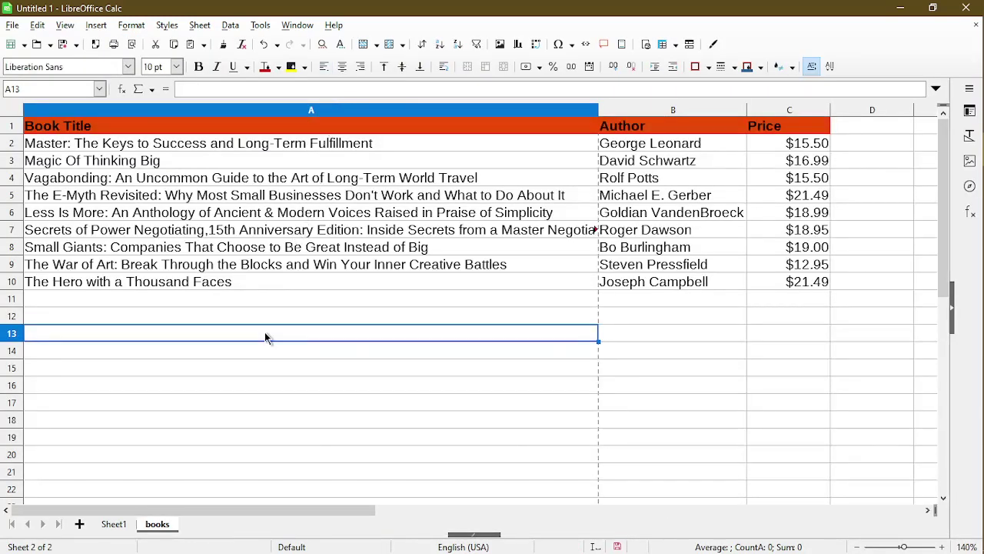
- Preview the Autumn Leaves and then Be spreadsheet themes, moving the chooser off the table
click(140, 27)
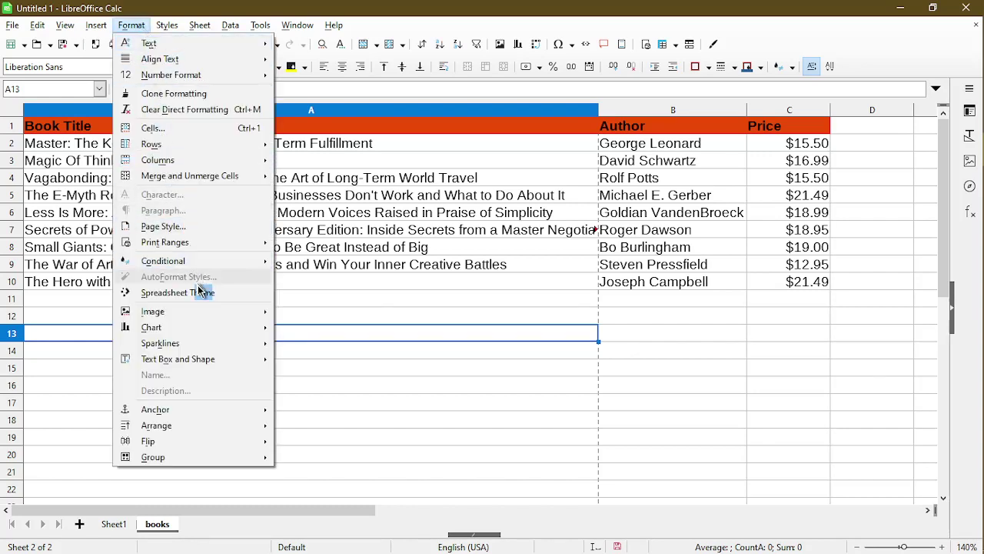
click(200, 292)
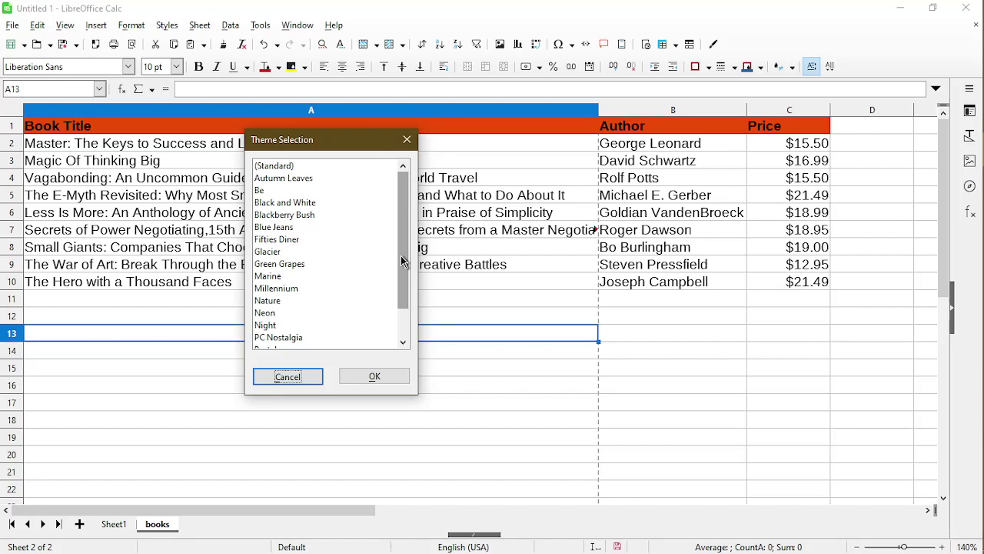
click(319, 180)
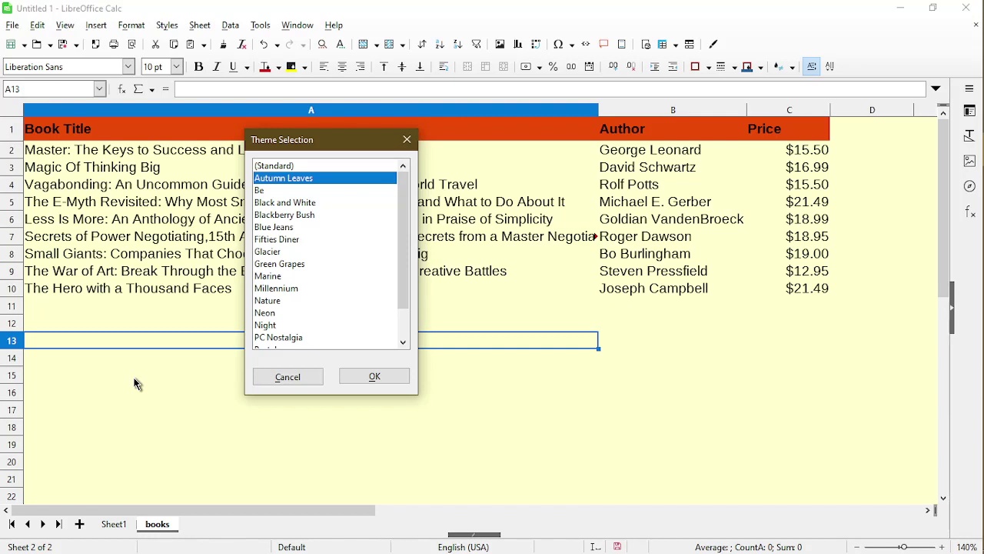
click(285, 191)
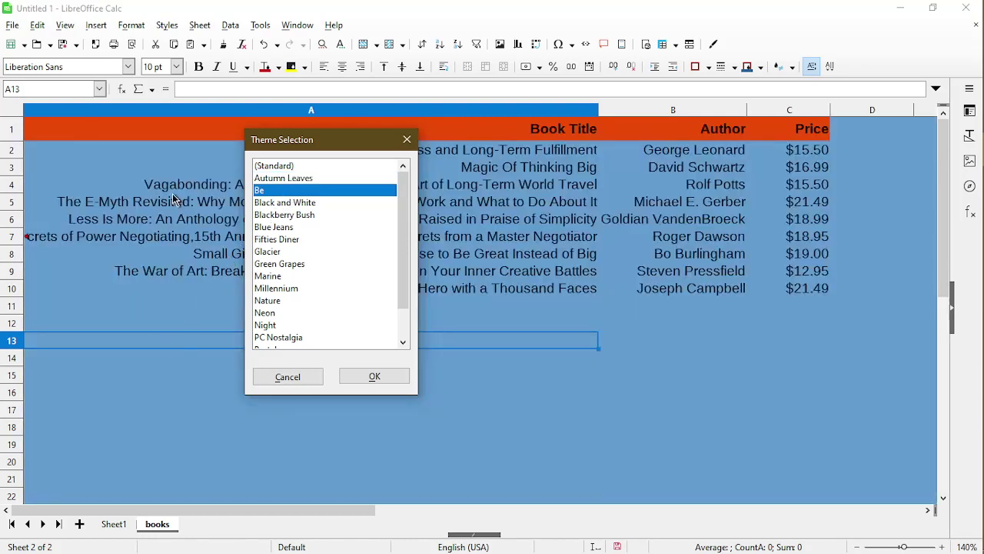
drag(314, 139, 327, 202)
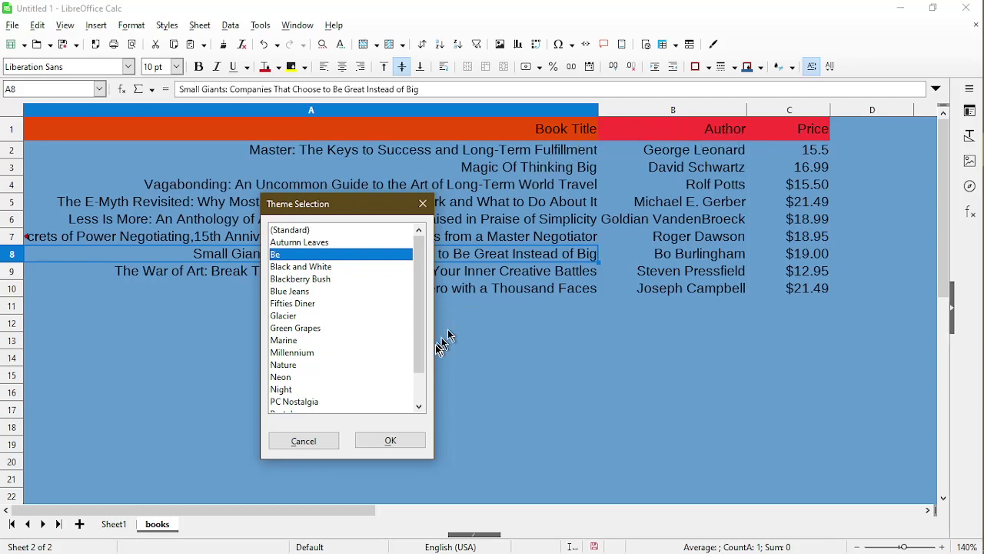
- Apply the Be theme, clear direct formatting from A1:C1, and inspect their cell background
click(389, 440)
drag(800, 129, 499, 136)
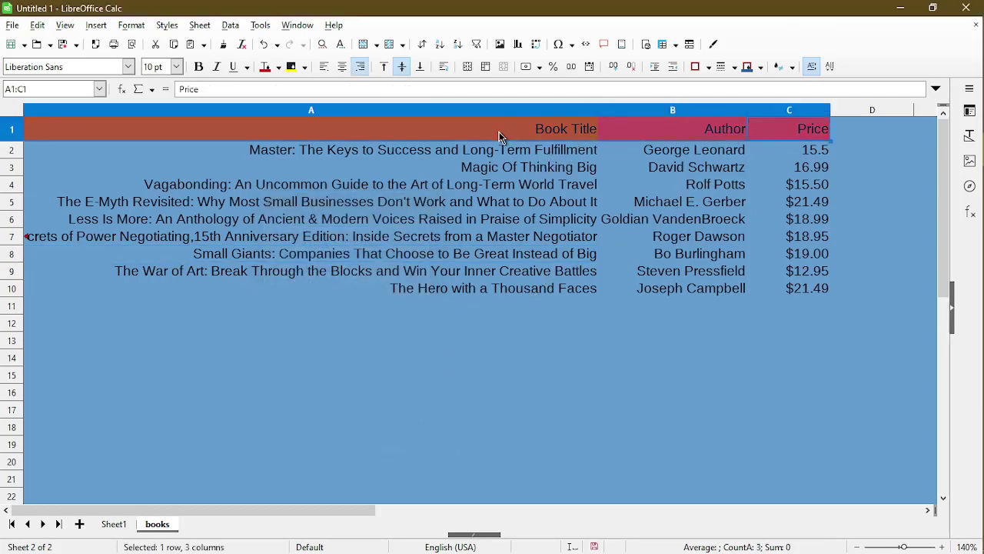
right_click(500, 137)
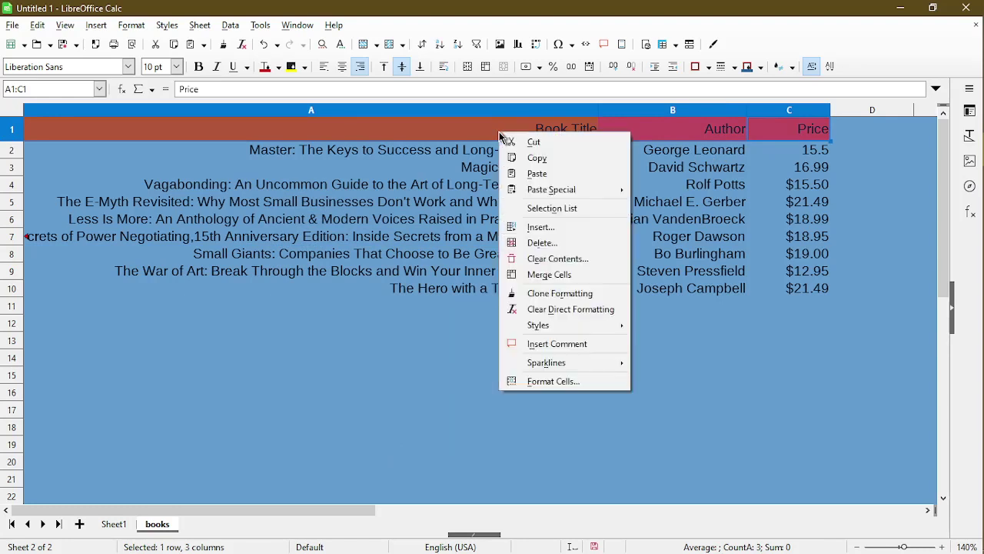
click(569, 310)
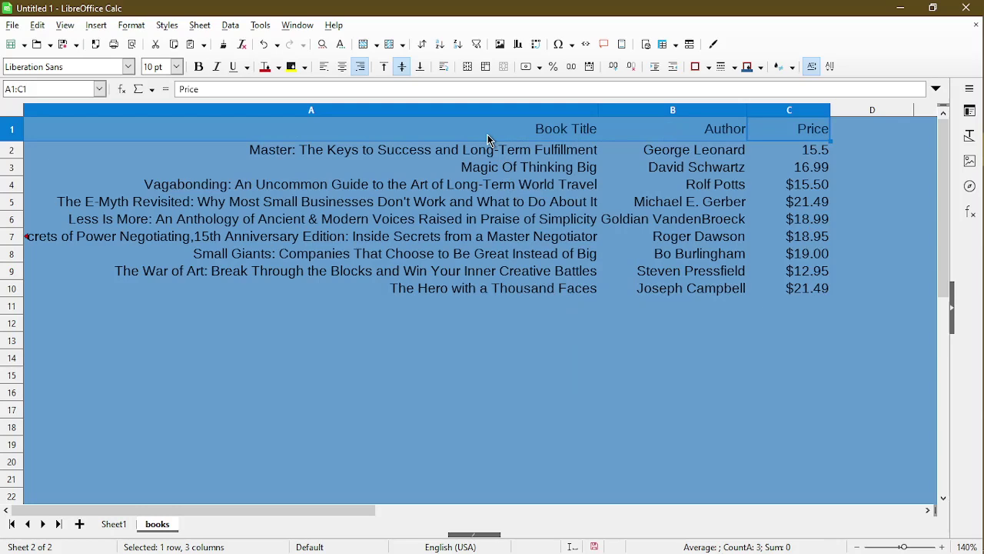
right_click(487, 139)
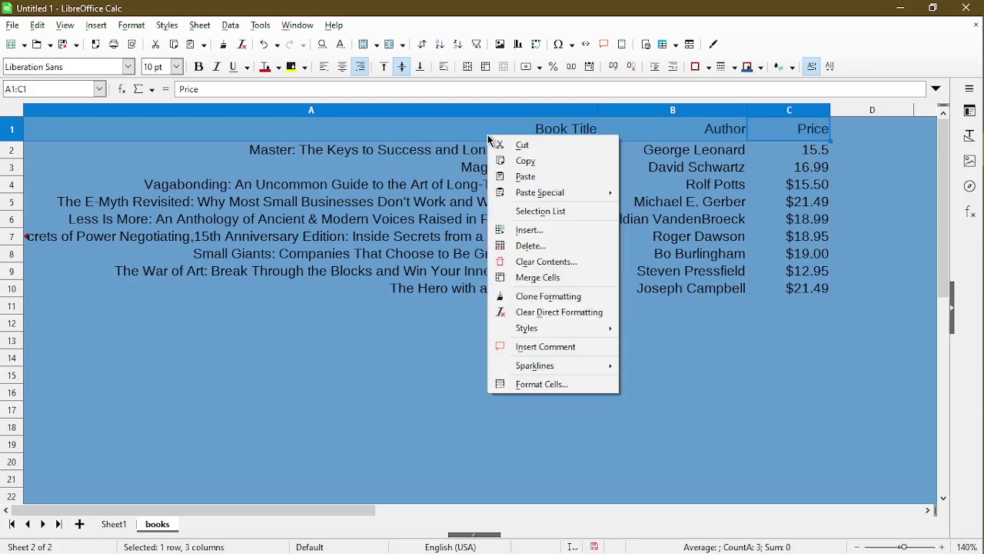
click(559, 385)
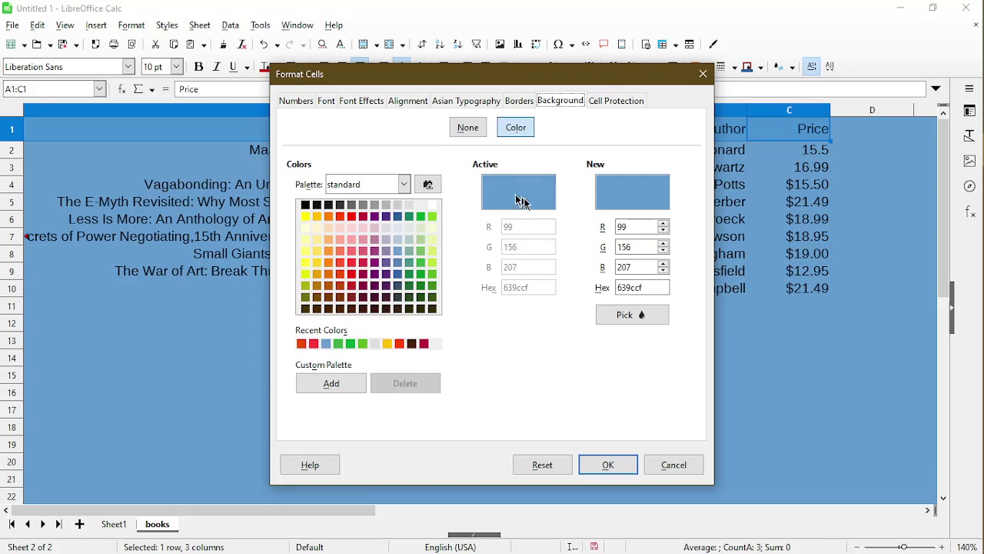
- Close the cell formatting dialog unchanged and apply the Autumn Leaves spreadsheet theme
click(681, 471)
click(131, 24)
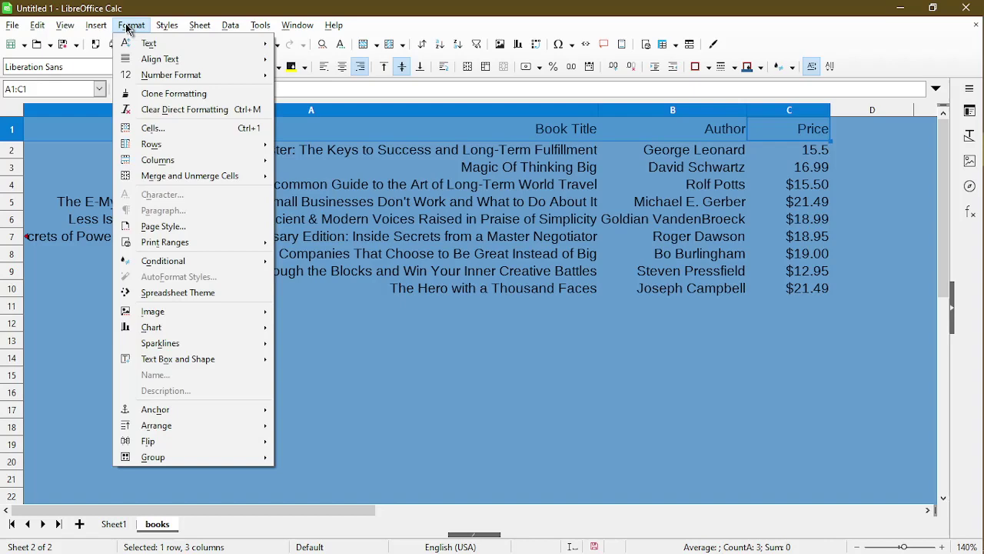
click(184, 292)
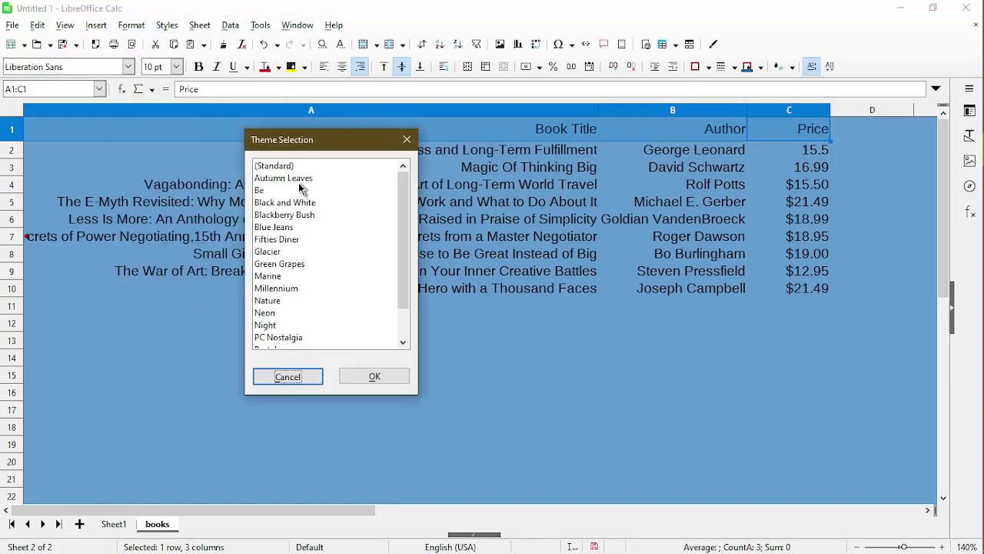
click(299, 179)
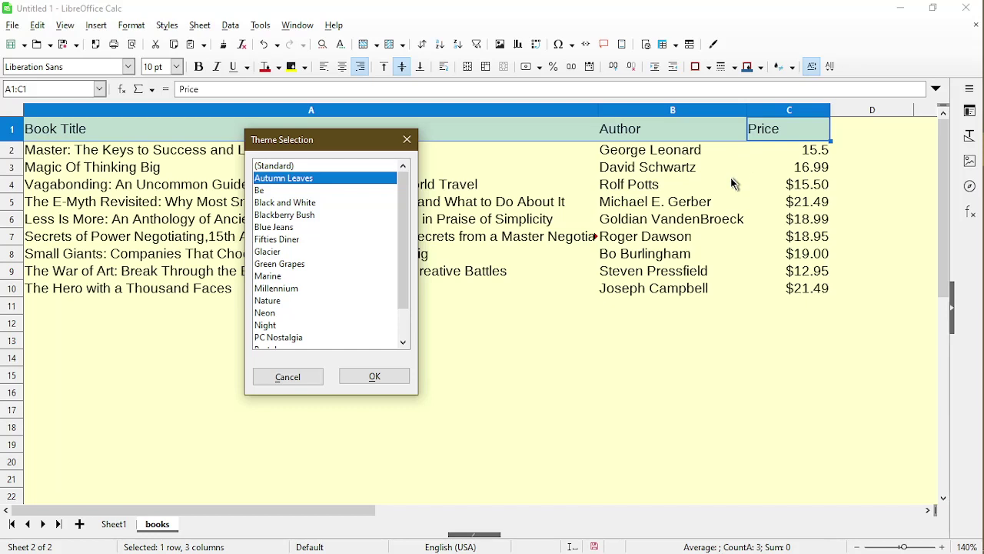
key(Return)
click(469, 329)
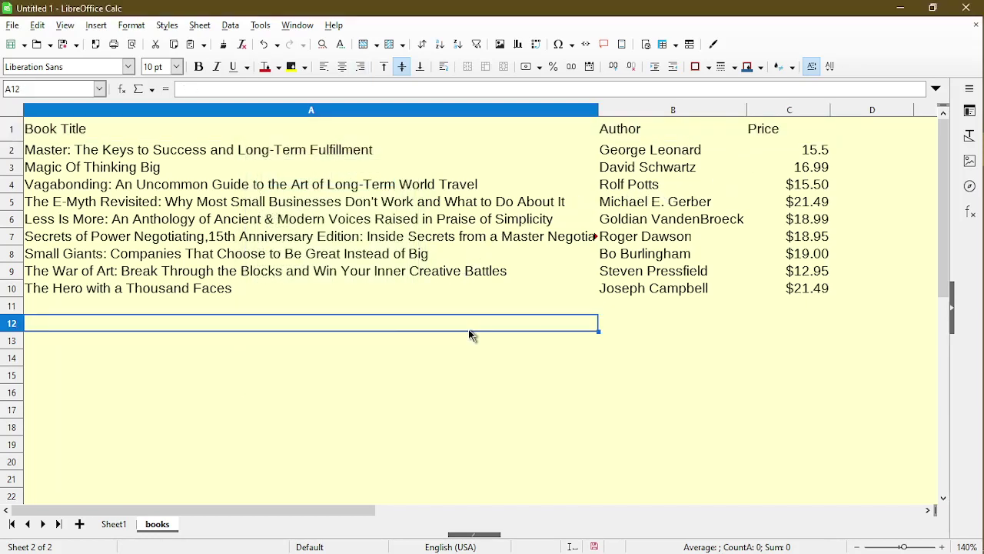